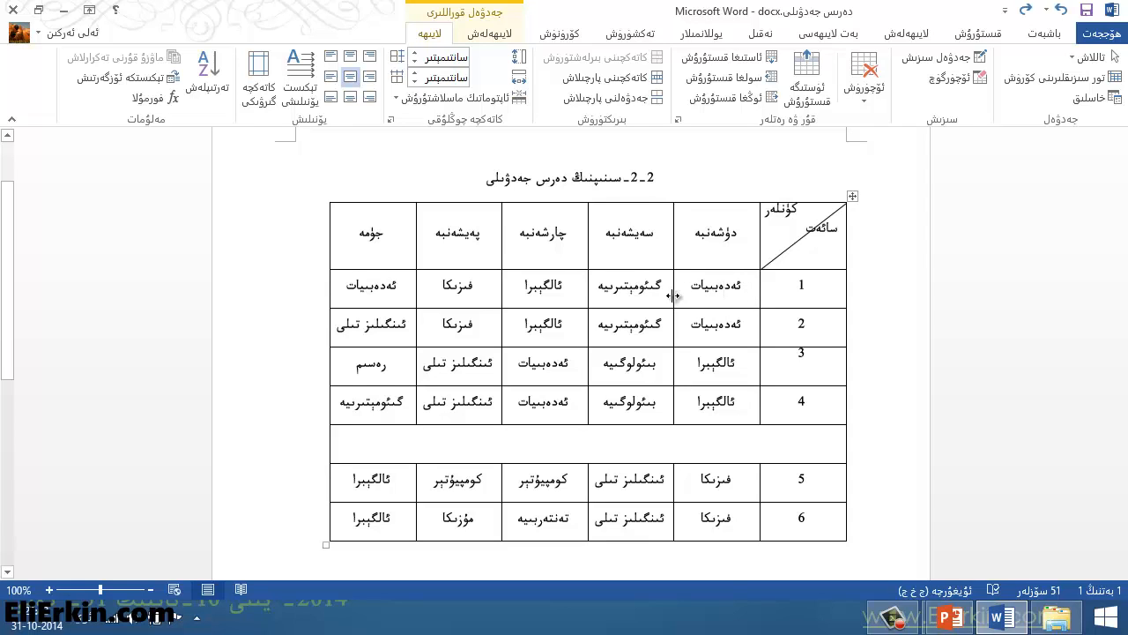
Narrow the Monday (دۈشەنبە) column by moving its border with Tuesday, and reduce the height of the lesson 1 row.
drag(676, 295, 716, 294)
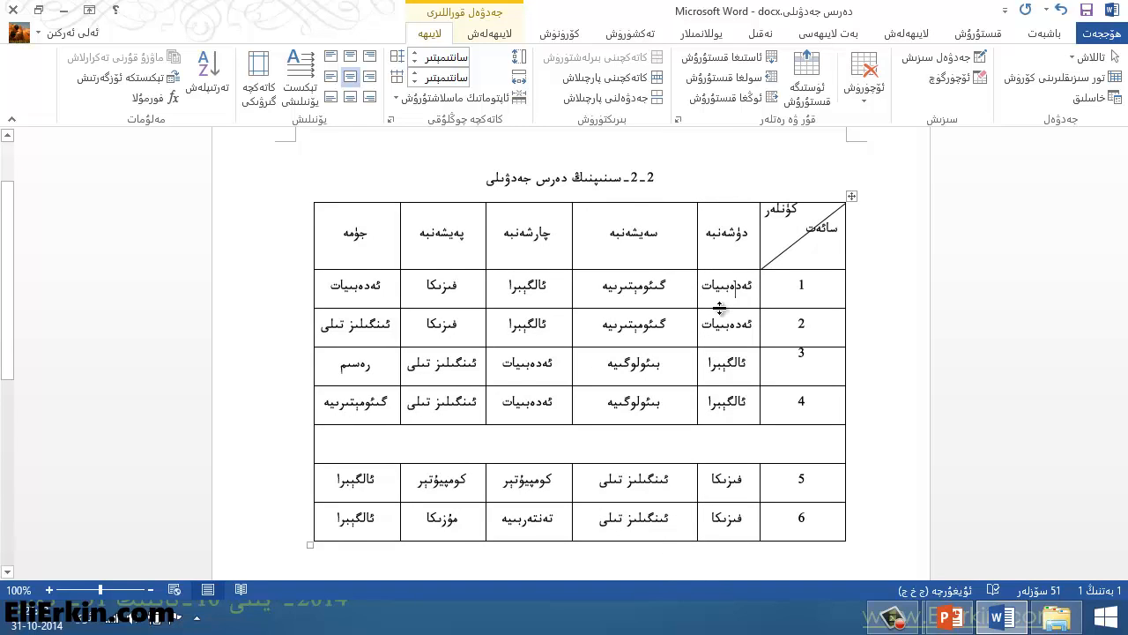
drag(718, 307, 718, 288)
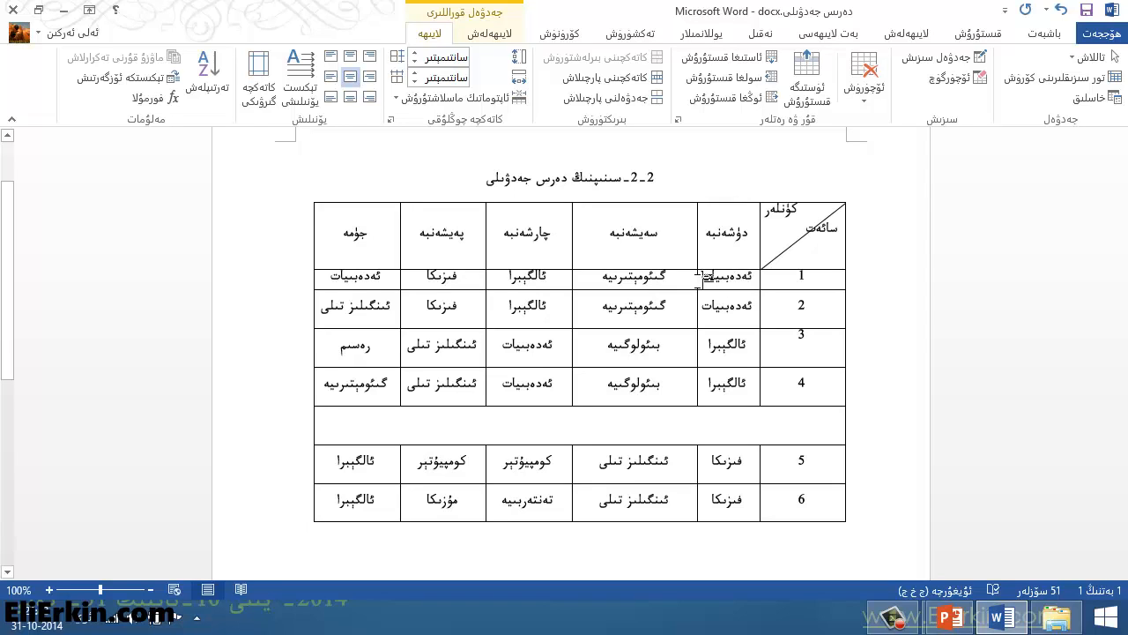
drag(695, 279, 695, 278)
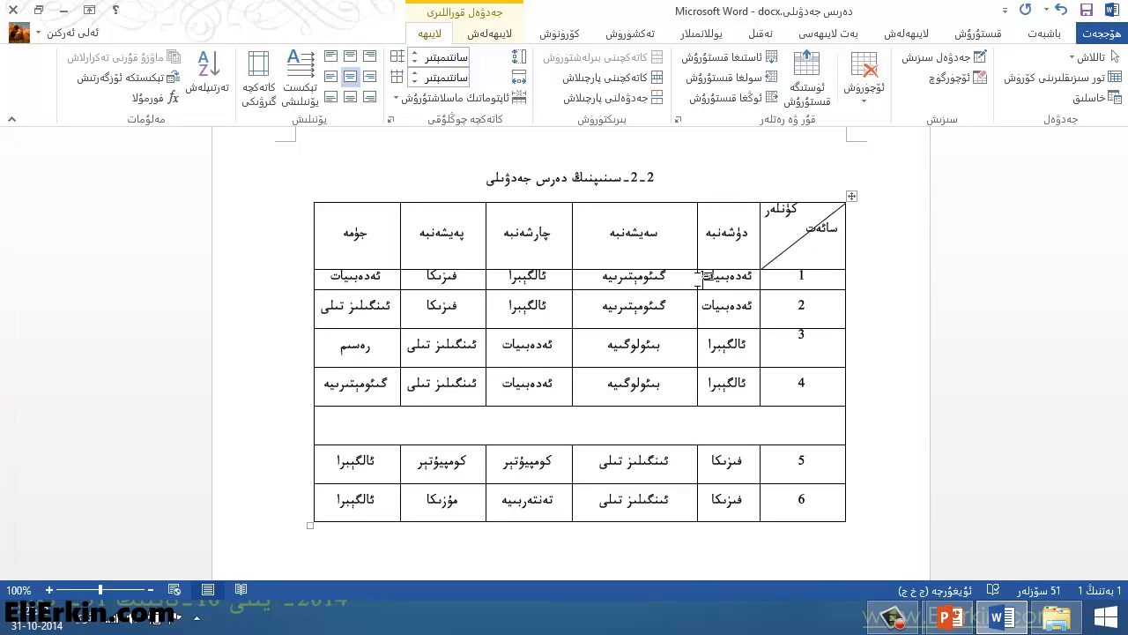
click(754, 278)
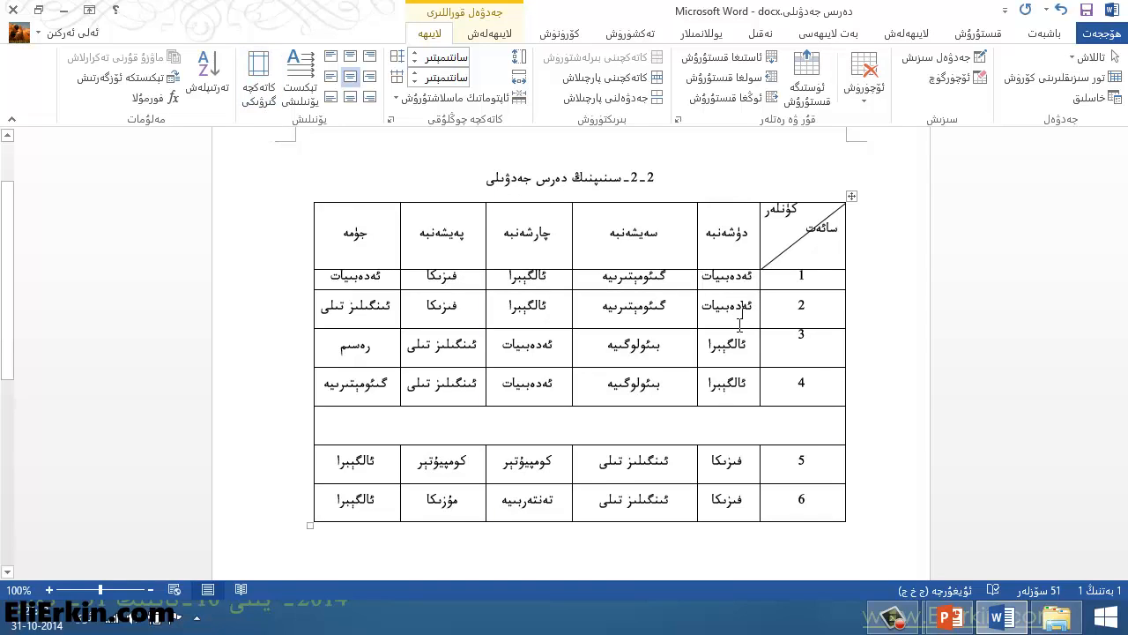
click(739, 280)
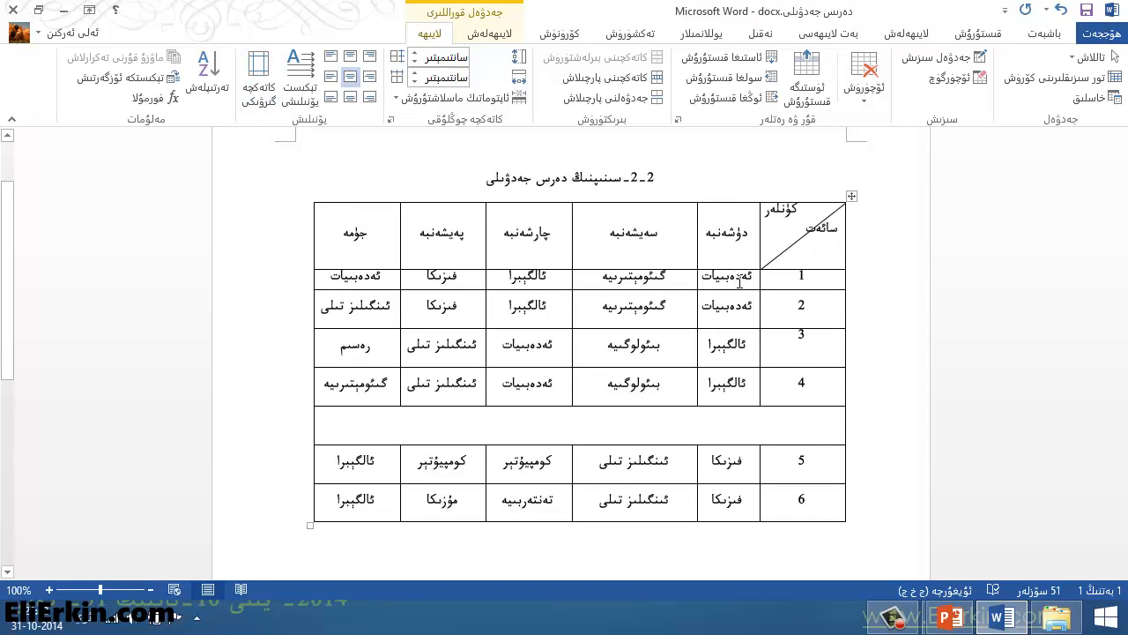
Set the table's default top cell margin to 0.2 cm.
click(262, 70)
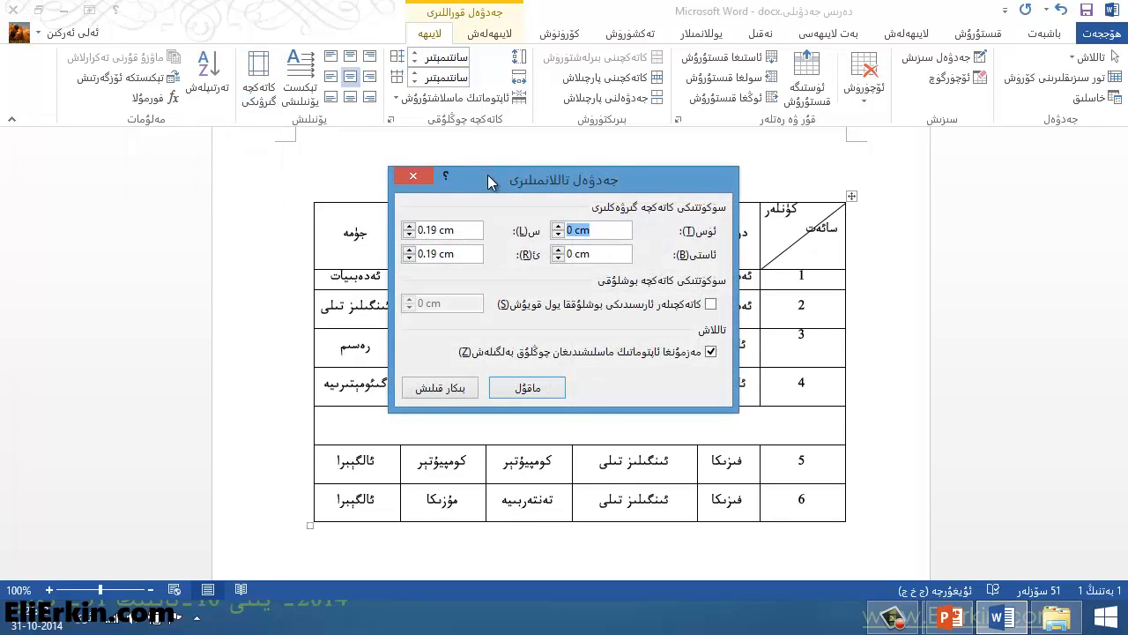
drag(487, 175, 296, 201)
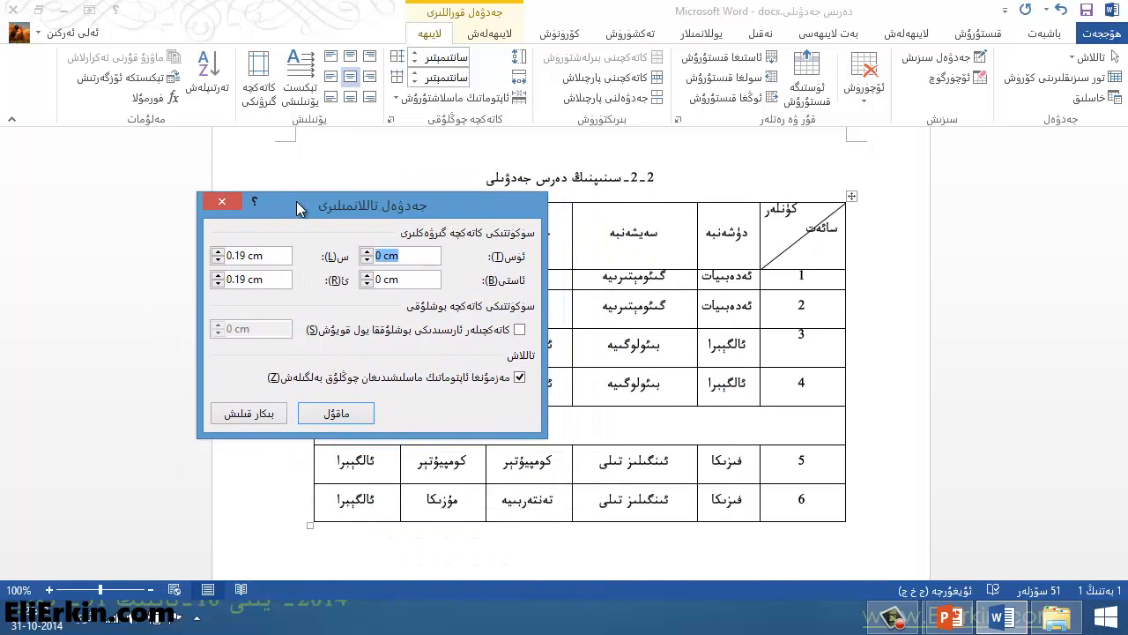
drag(393, 211, 388, 238)
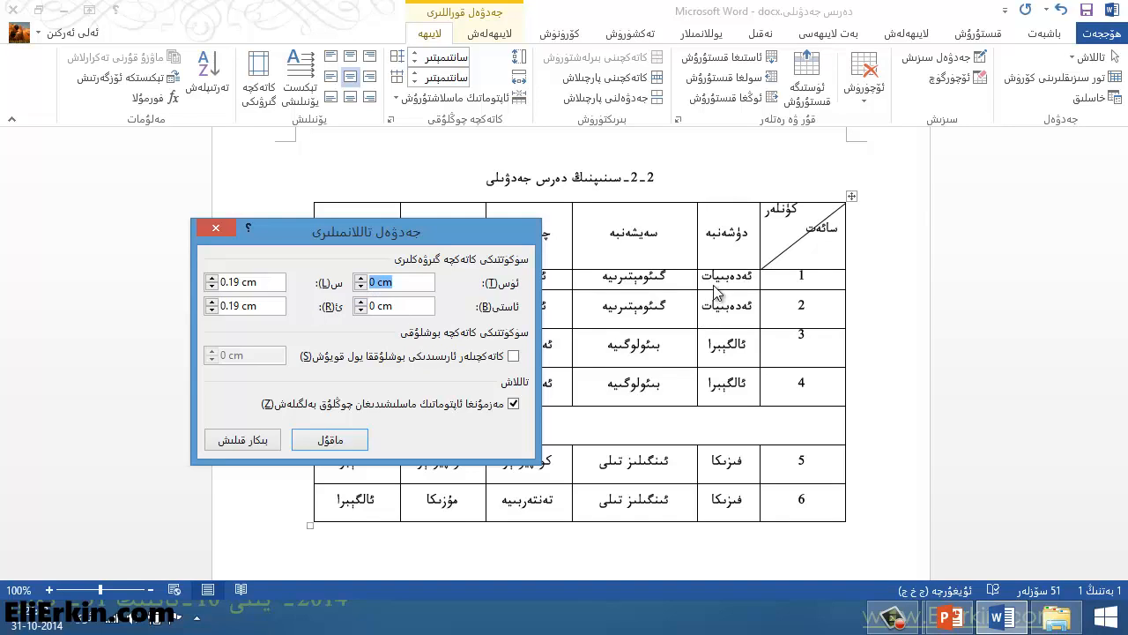
click(361, 278)
click(361, 278)
click(363, 278)
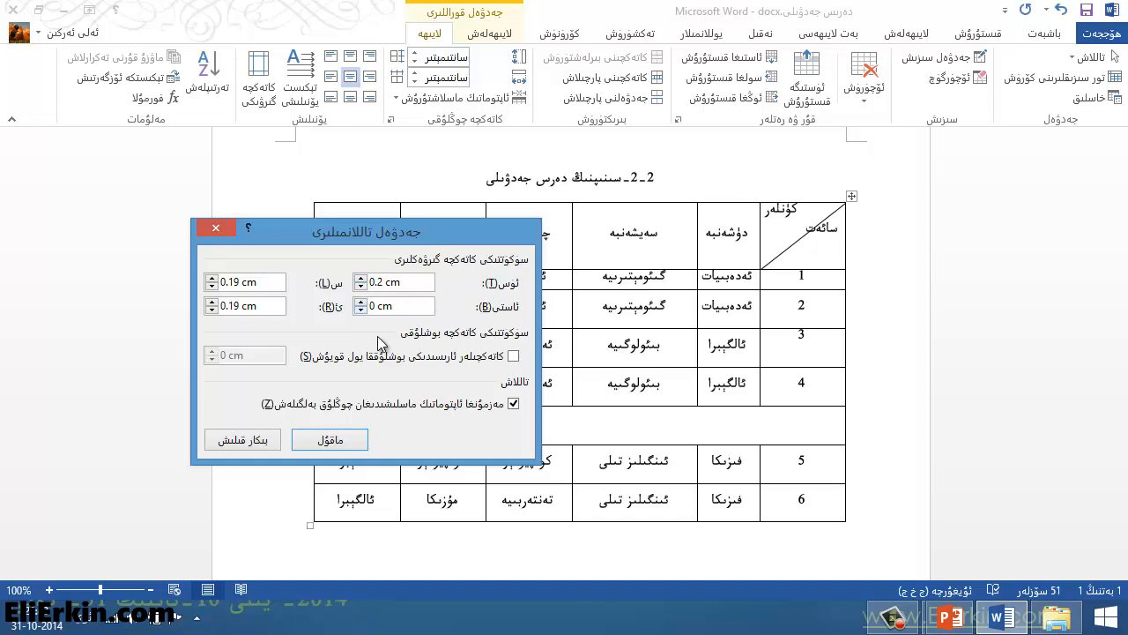
click(315, 440)
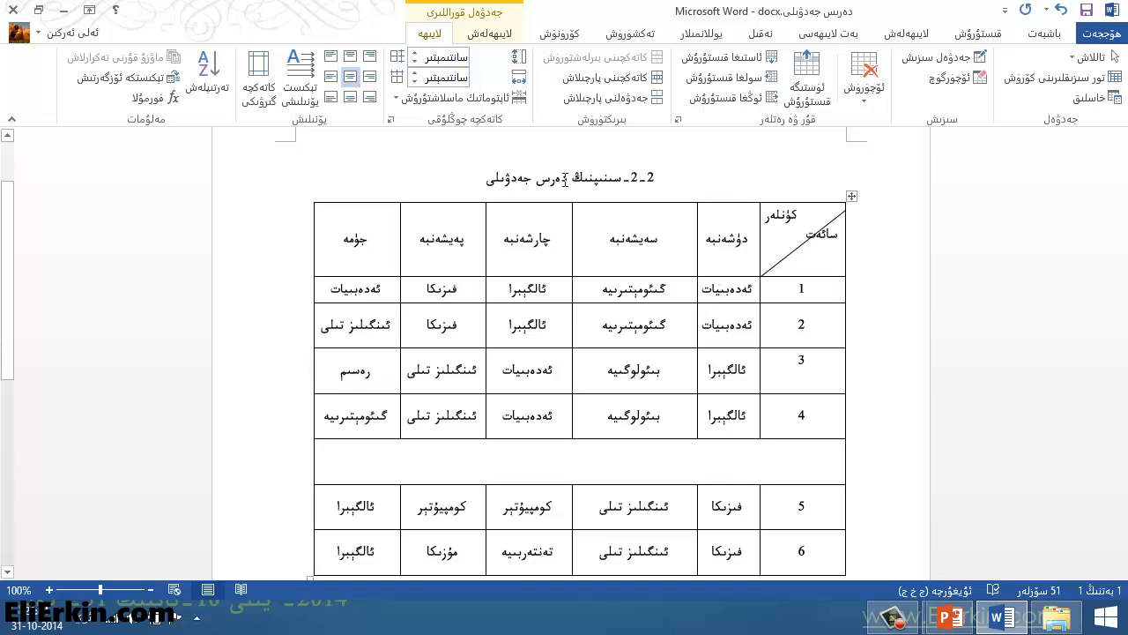
Set the table's default left cell margin to 0.5 cm.
click(258, 78)
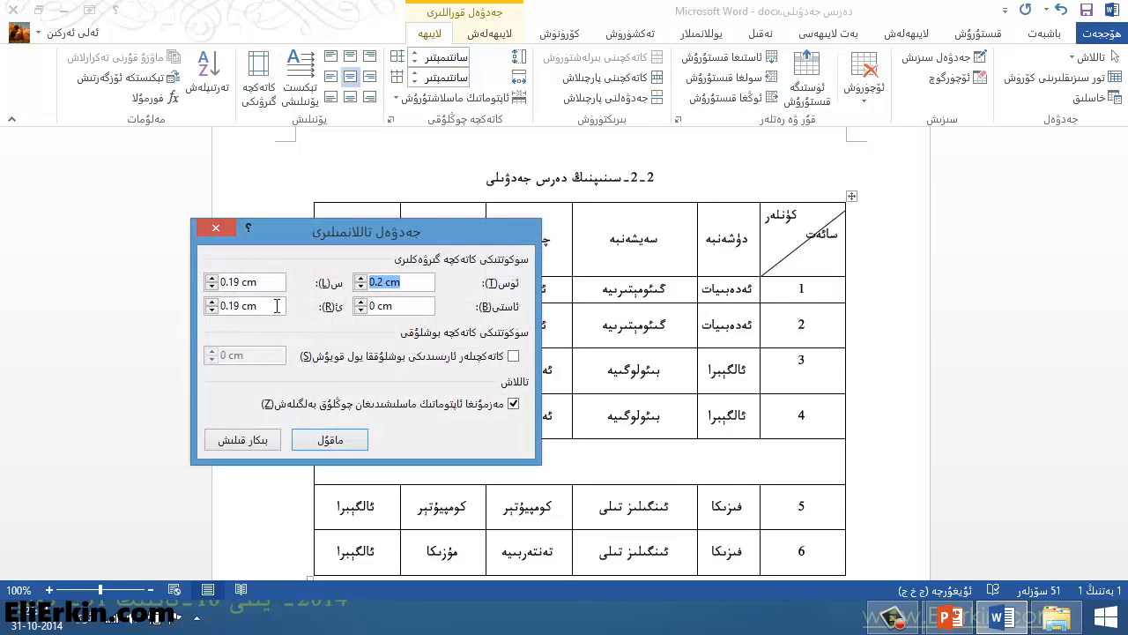
click(212, 278)
click(211, 279)
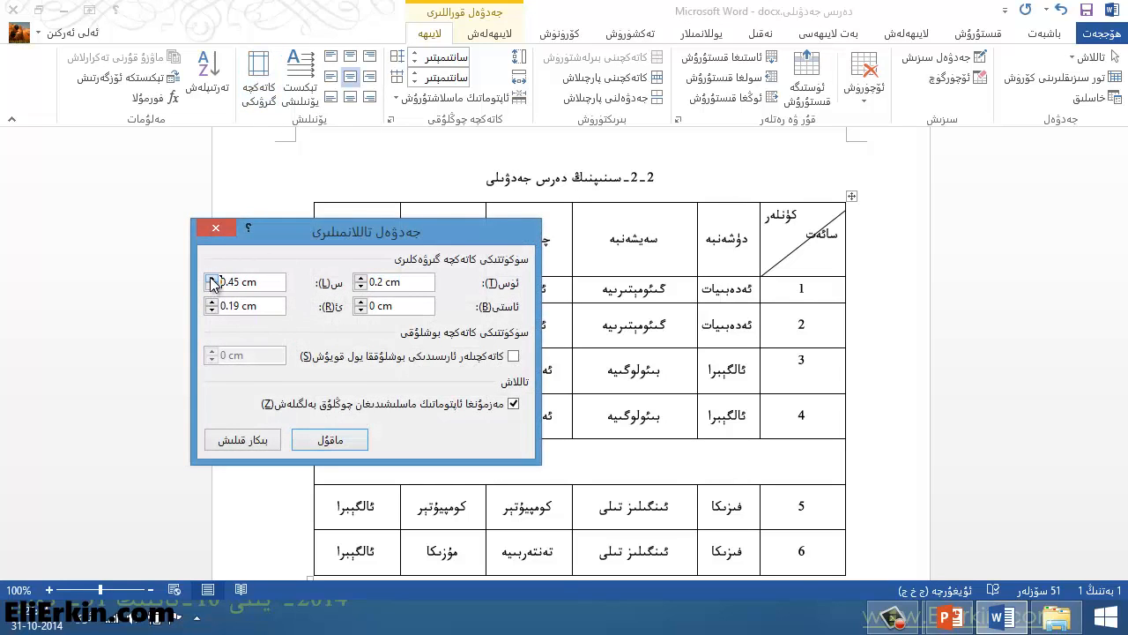
click(211, 278)
click(211, 279)
click(212, 286)
Set the default bottom cell margin to 1 cm and apply the table options.
click(361, 302)
click(361, 301)
click(361, 302)
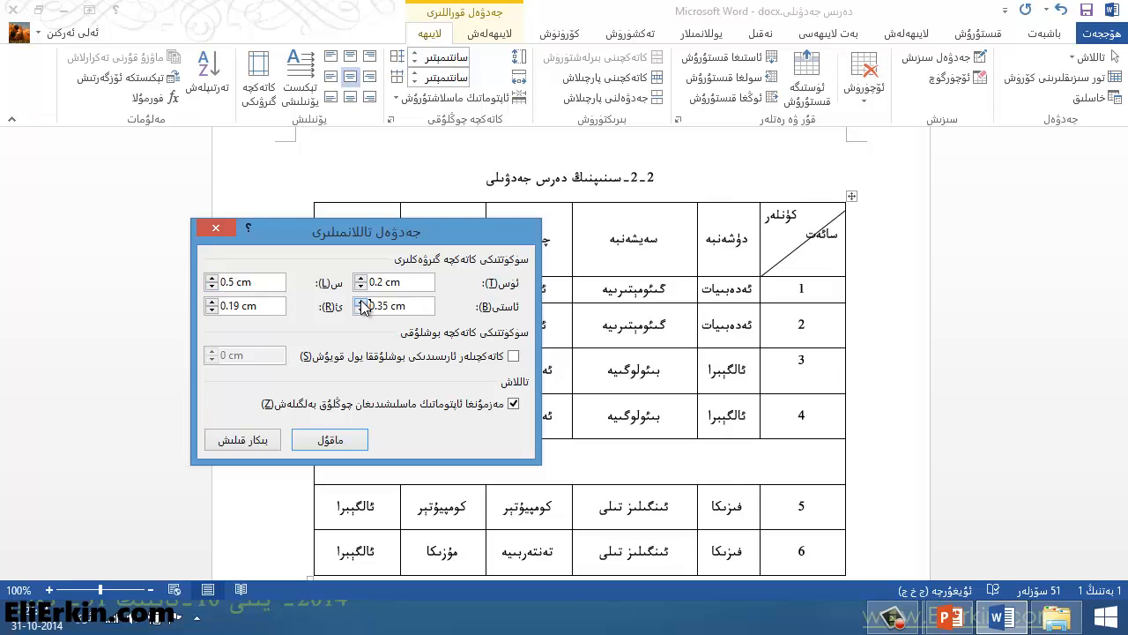
click(360, 302)
click(361, 302)
click(360, 301)
click(361, 301)
click(360, 301)
click(360, 301)
click(361, 302)
click(360, 302)
click(360, 302)
click(361, 301)
click(360, 302)
click(331, 439)
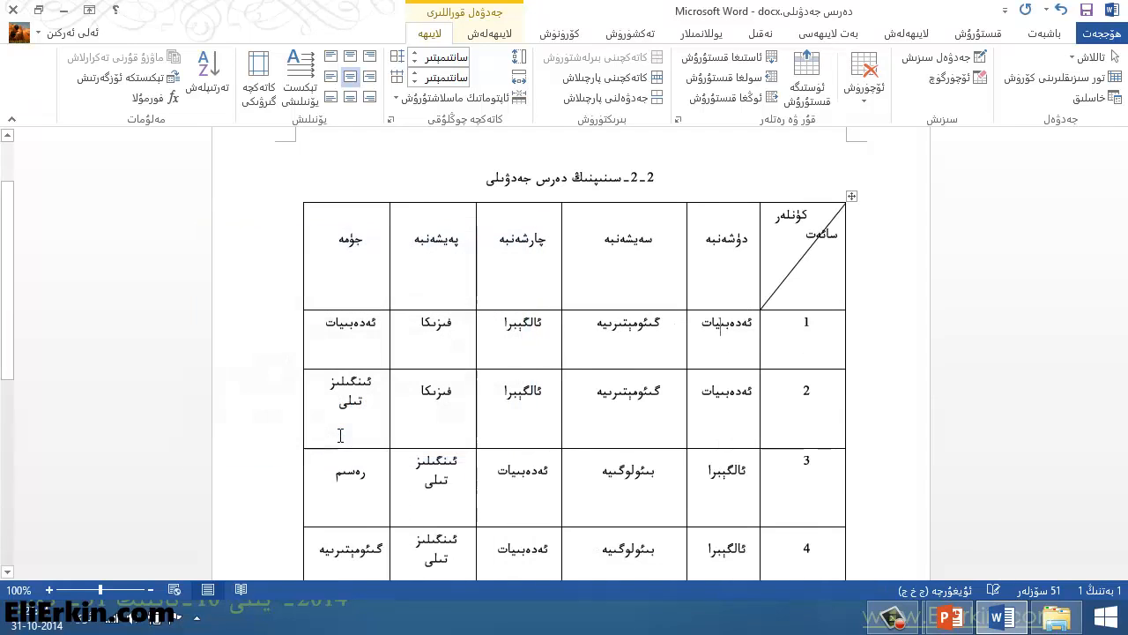
Examine how the new cell margins affect the text spacing throughout the timetable.
click(707, 360)
scroll(722, 348, down, 6)
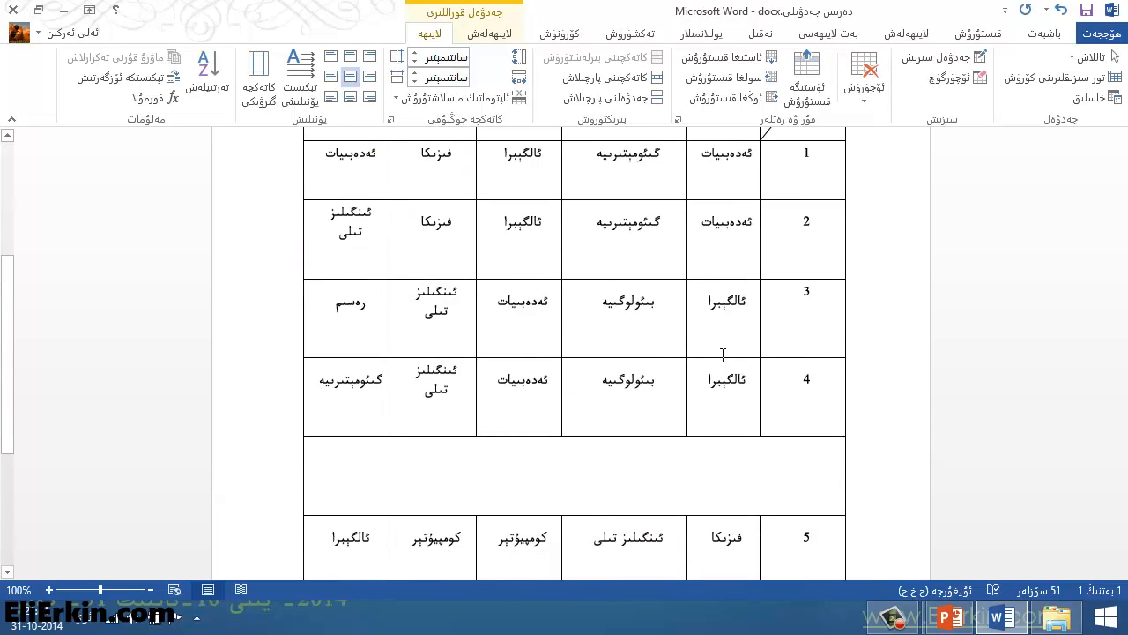
scroll(725, 352, up, 5)
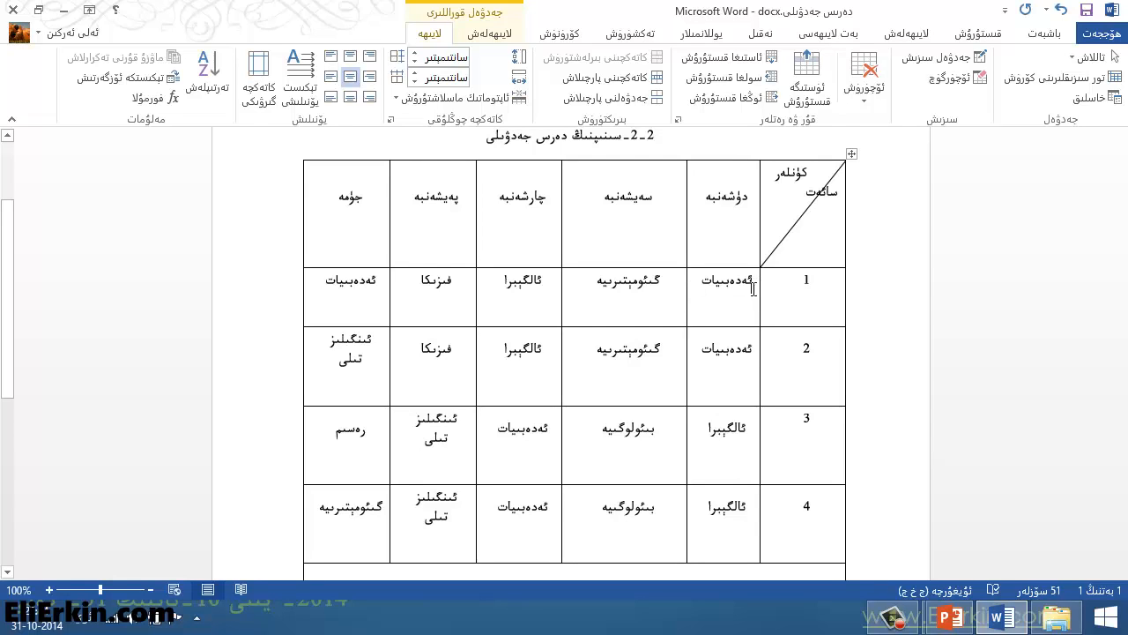
click(728, 311)
scroll(732, 357, down, 4)
scroll(733, 364, up, 4)
scroll(733, 364, up, 2)
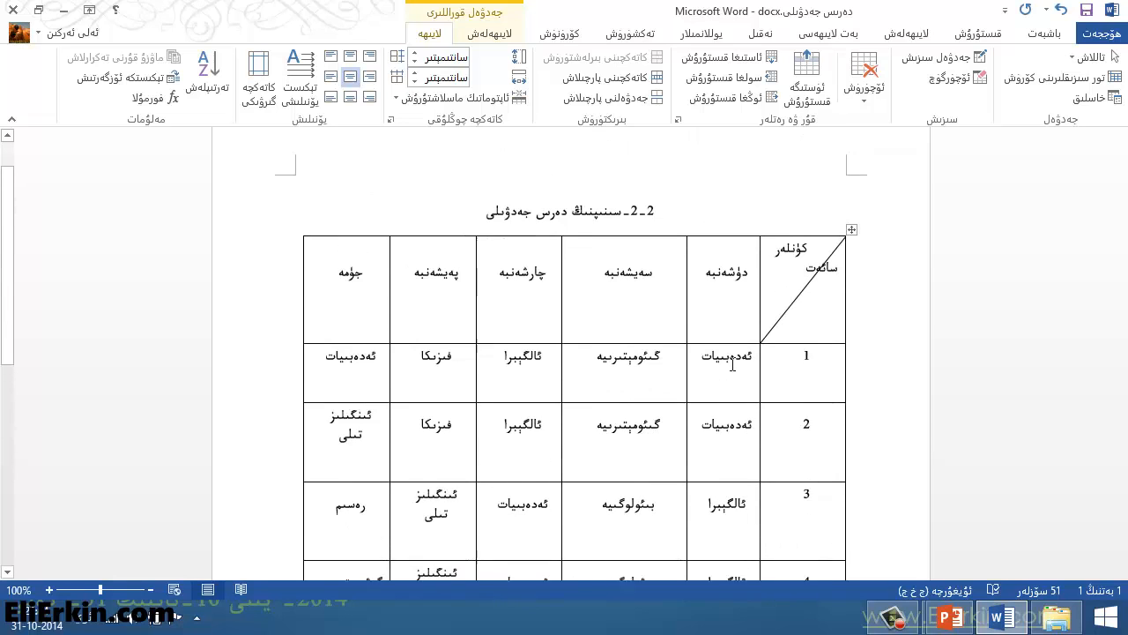
scroll(732, 352, down, 4)
scroll(728, 340, down, 2)
scroll(728, 335, up, 4)
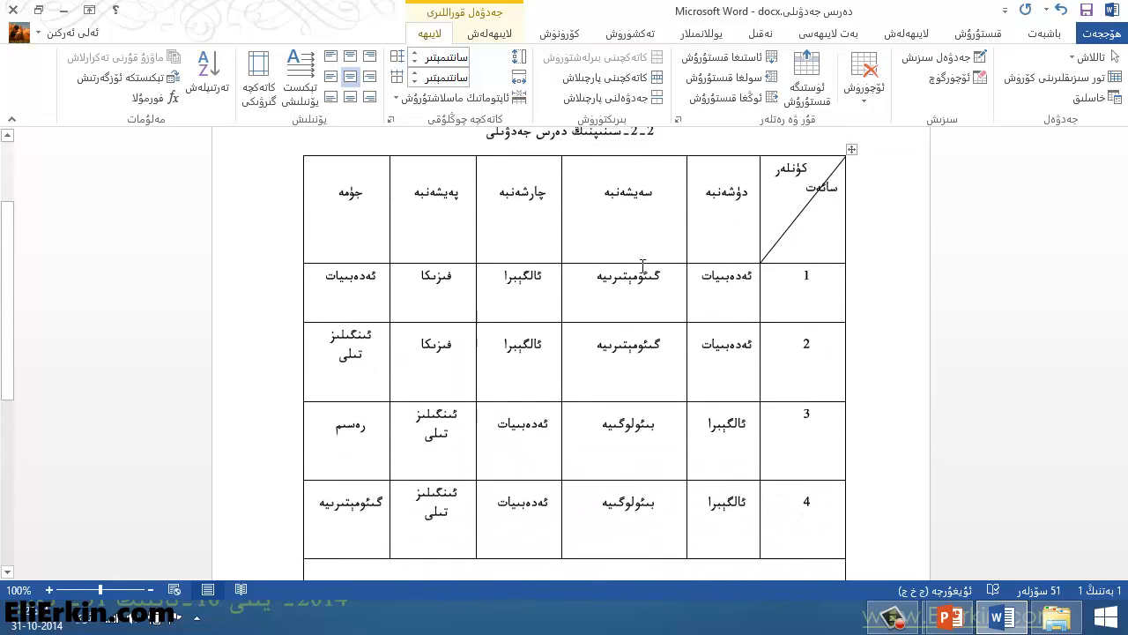
Set the table's default top and bottom cell margins to 0 cm and the right margin to 0.5 cm.
click(250, 89)
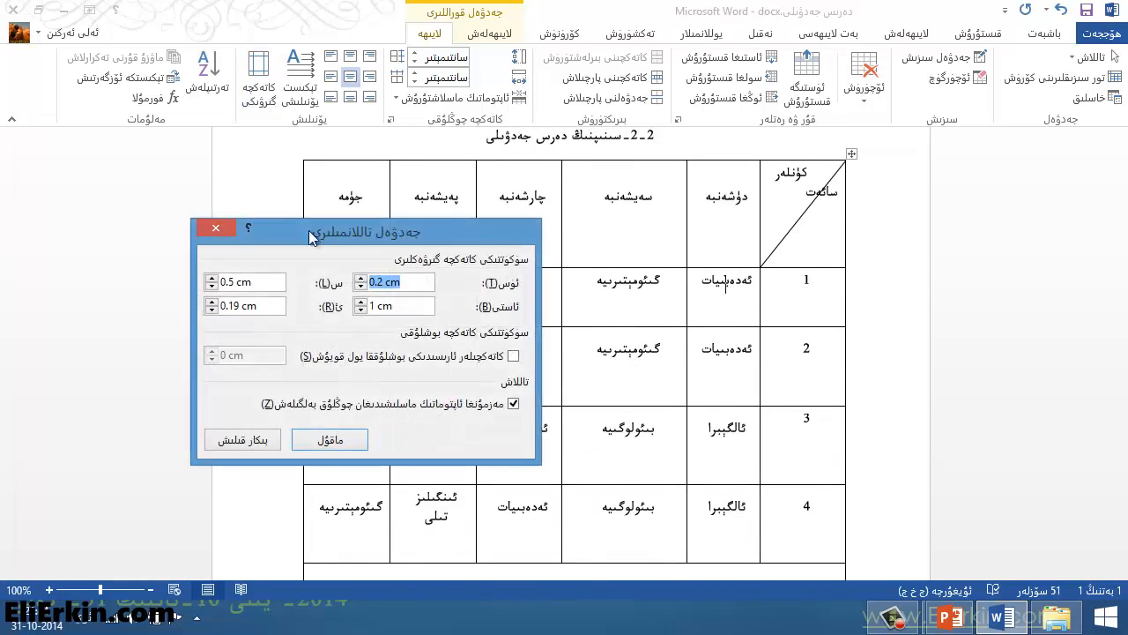
click(361, 310)
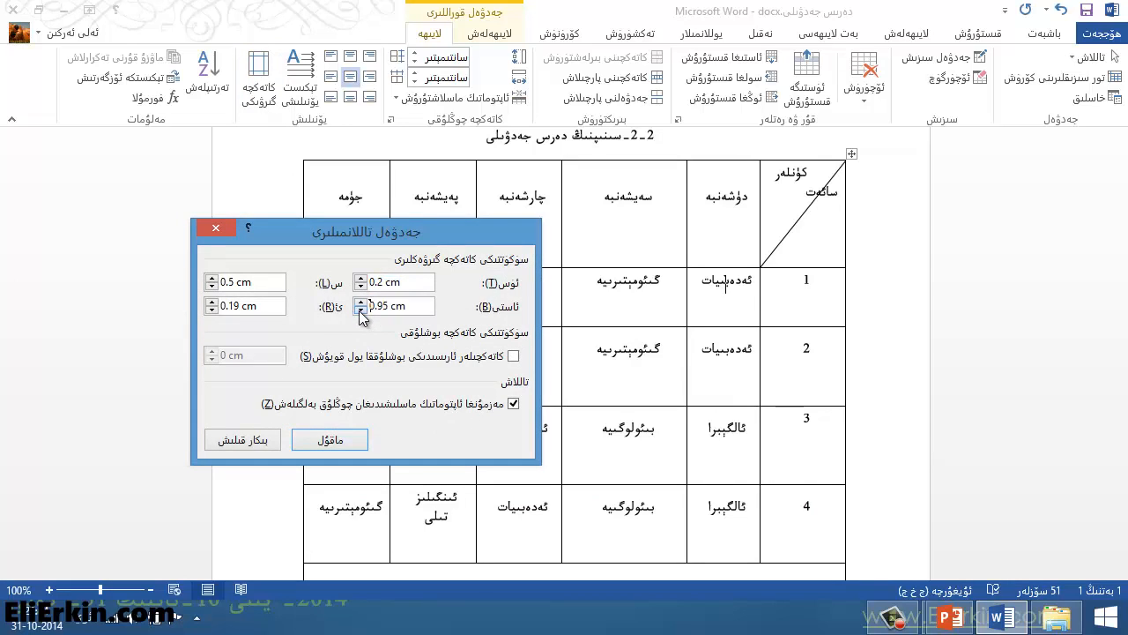
click(360, 310)
click(360, 310)
click(361, 310)
click(361, 310)
click(360, 310)
drag(382, 306, 369, 282)
text(0)
text(0)
drag(240, 306, 230, 311)
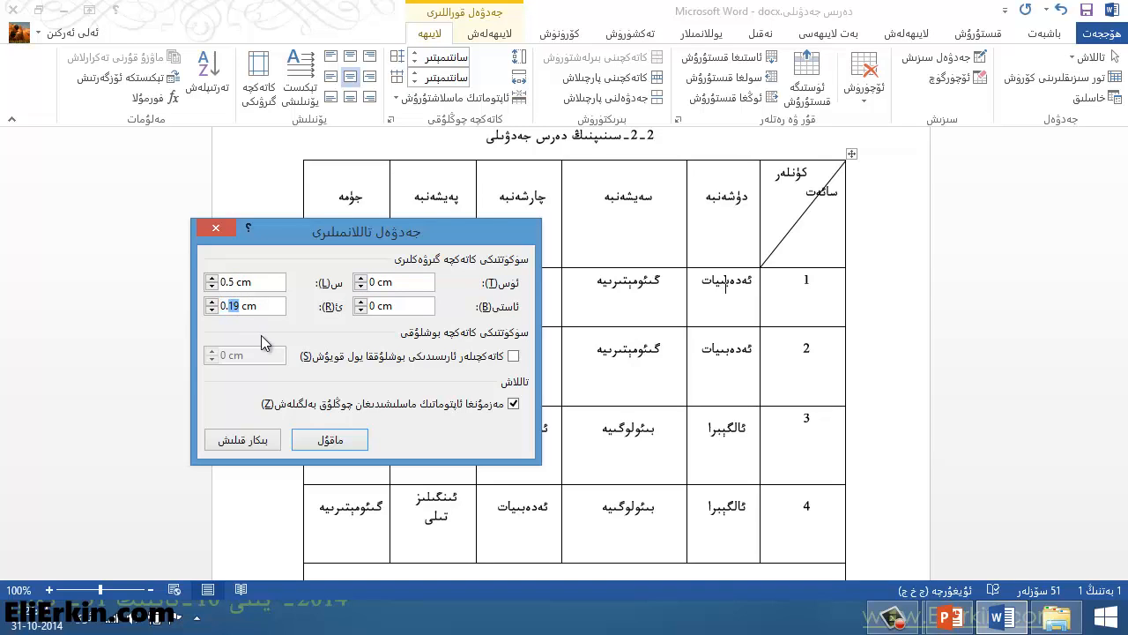
click(348, 440)
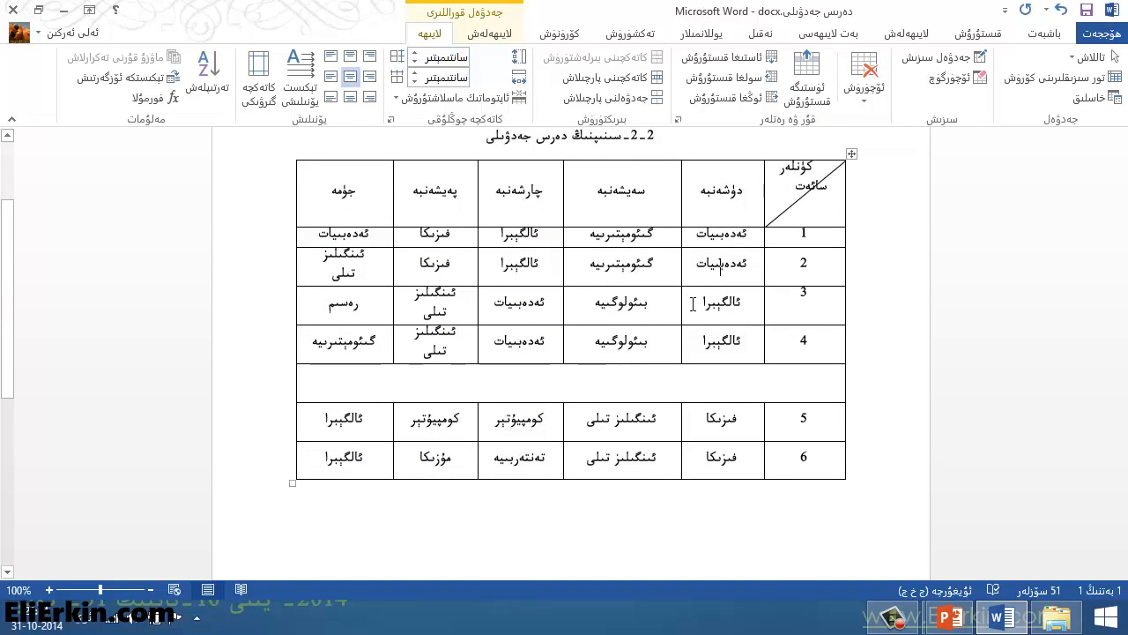
Allow spacing between the timetable's cells, using a gap of 0.04 cm.
click(753, 239)
click(698, 278)
click(714, 276)
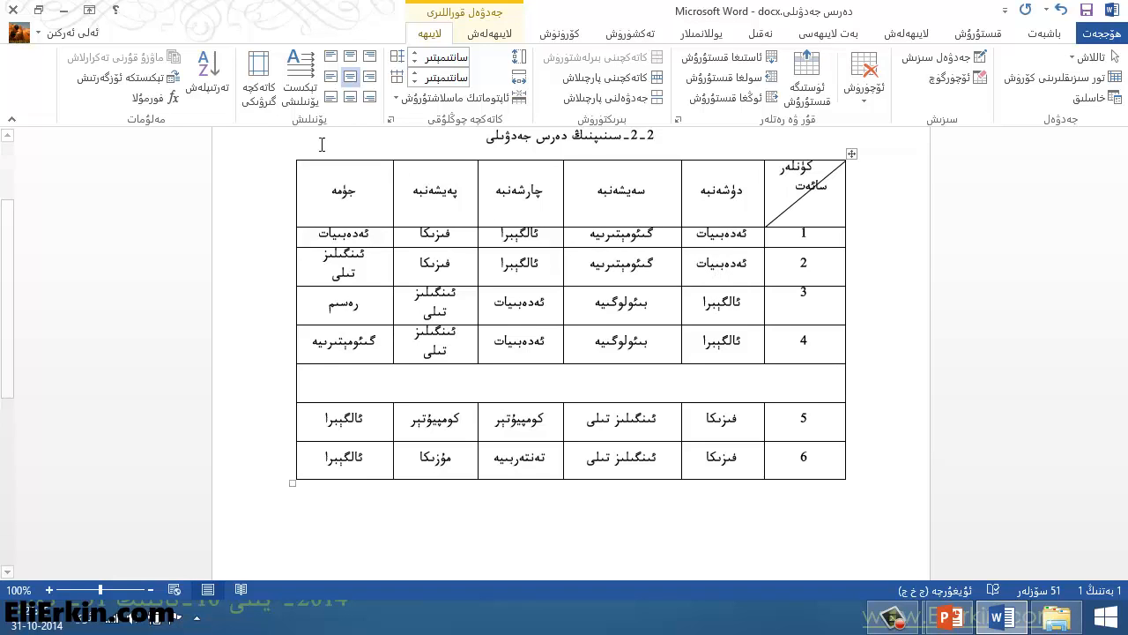
click(260, 93)
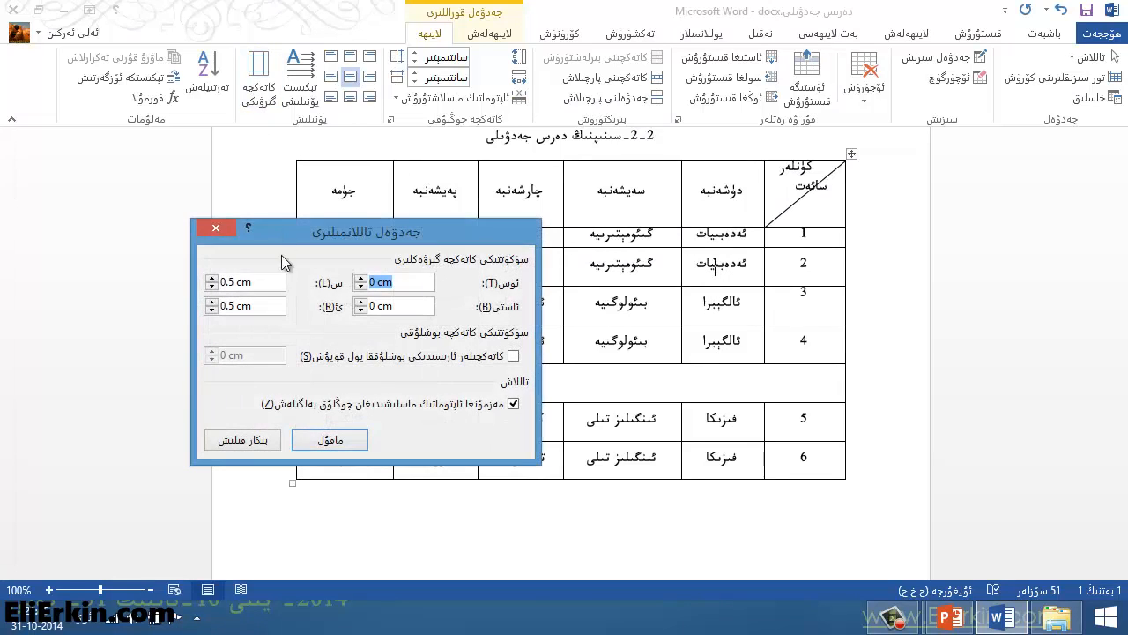
click(515, 357)
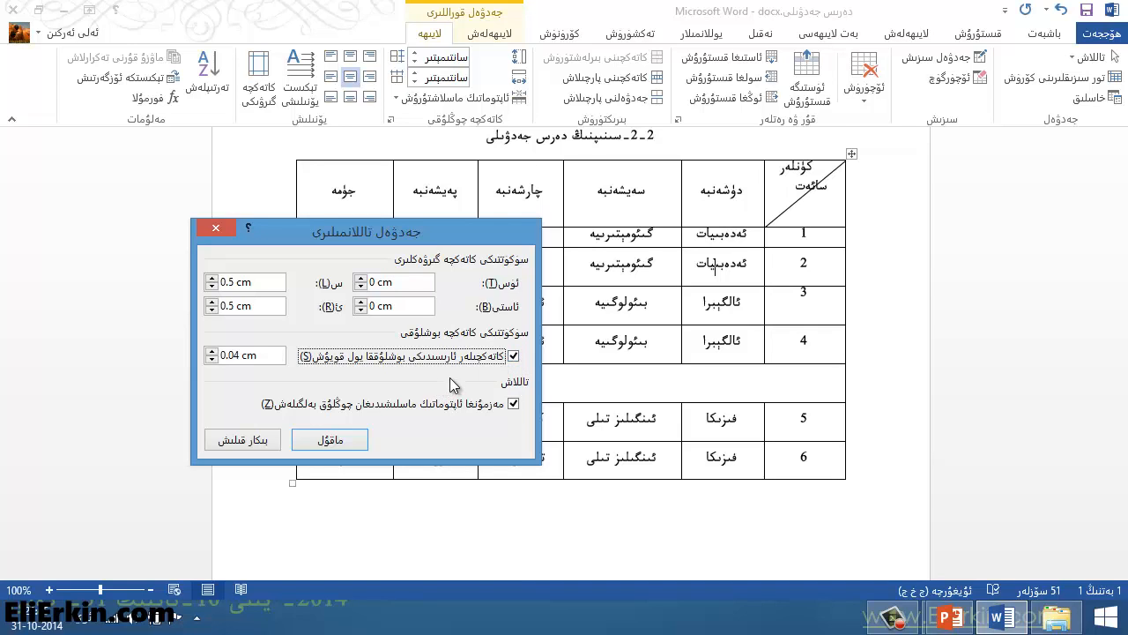
click(342, 438)
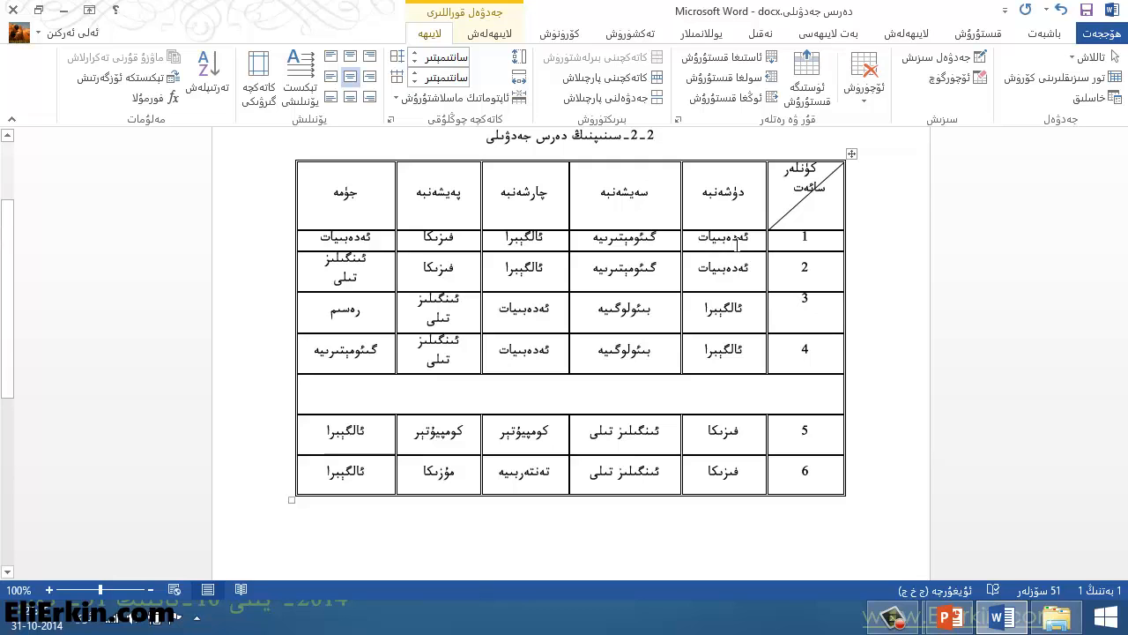
Increase the spacing between the timetable's cells to 0.15 cm and check the table.
click(258, 75)
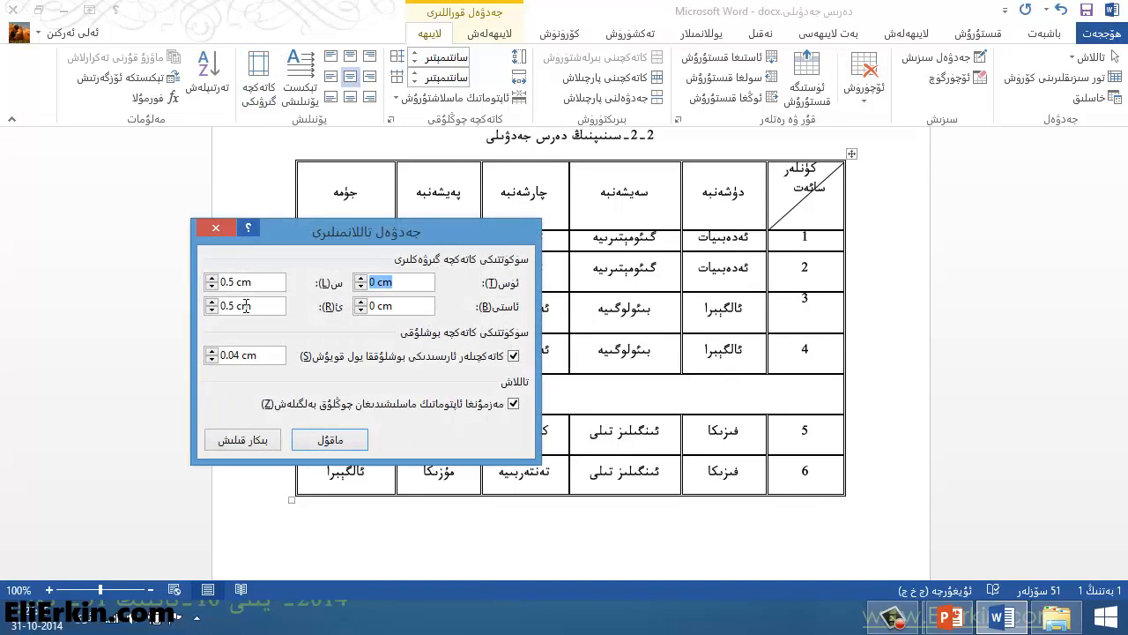
click(211, 351)
click(211, 351)
click(211, 353)
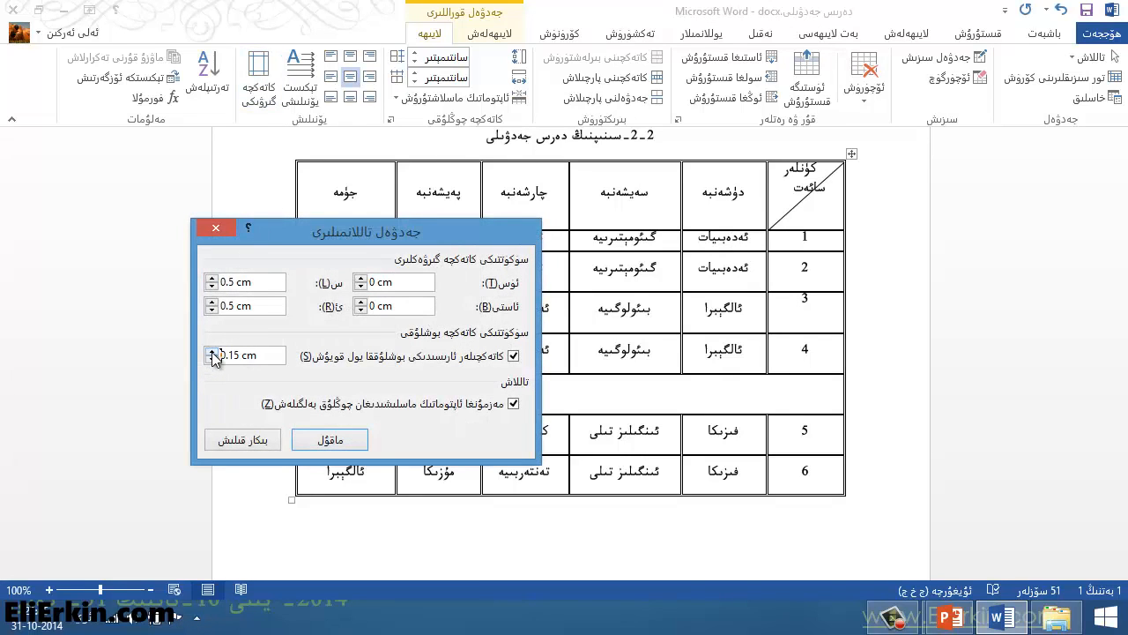
click(360, 444)
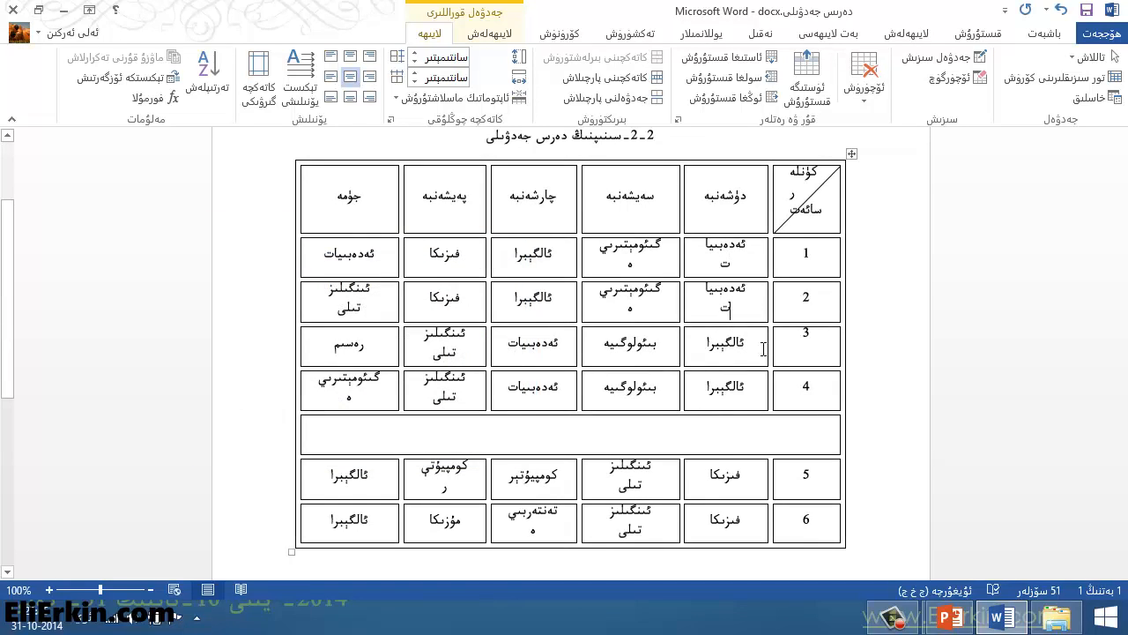
scroll(689, 399, down, 2)
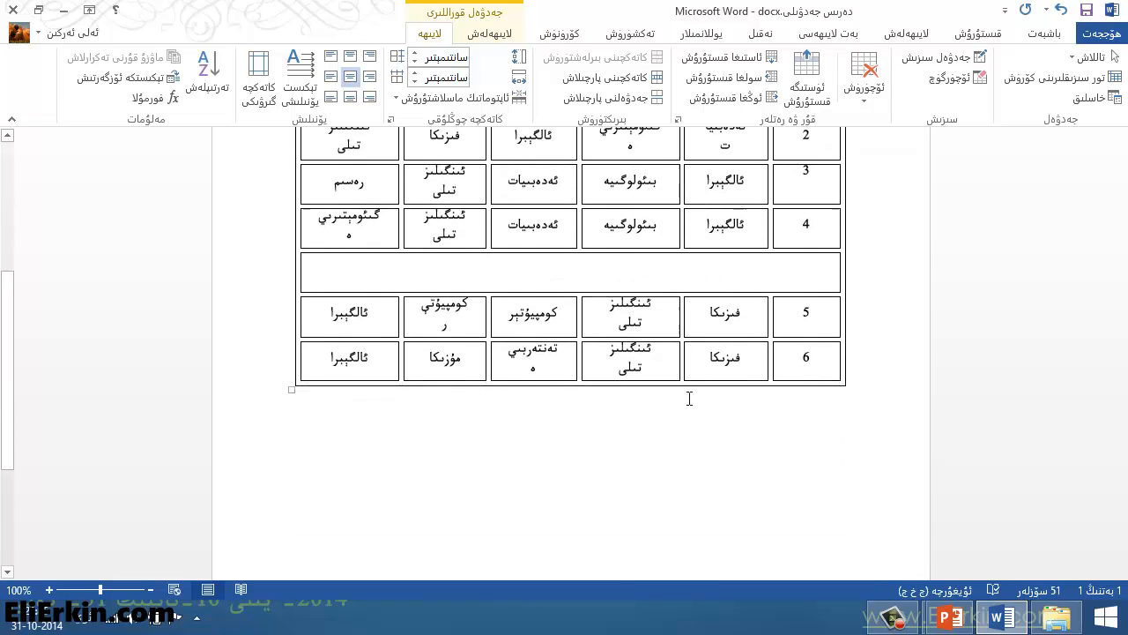
scroll(688, 396, up, 3)
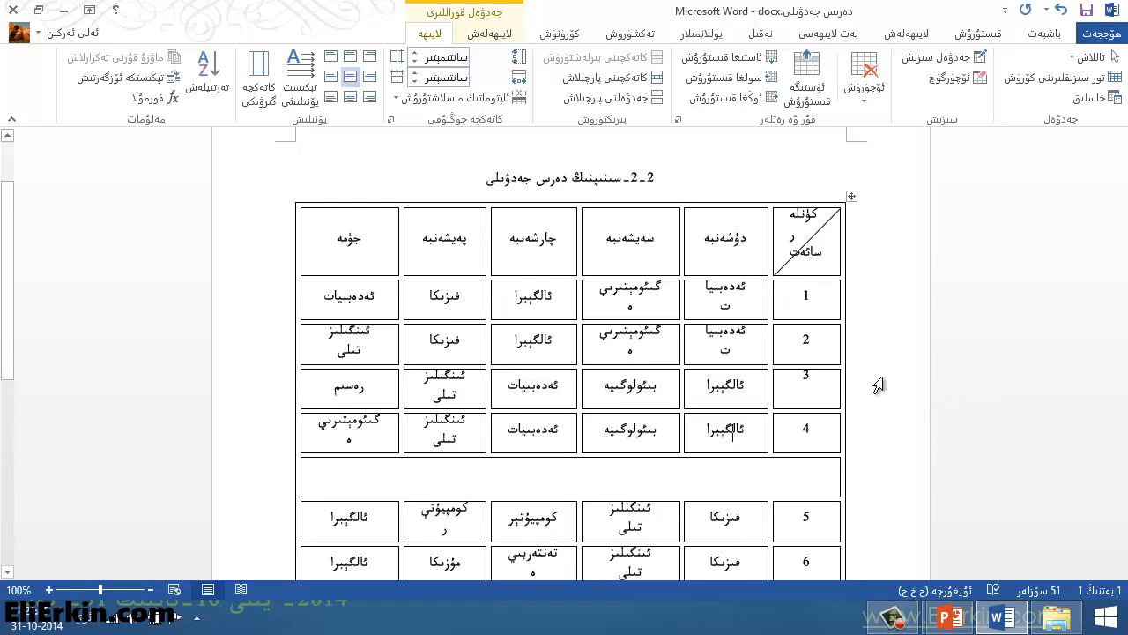
mouse_move(836, 395)
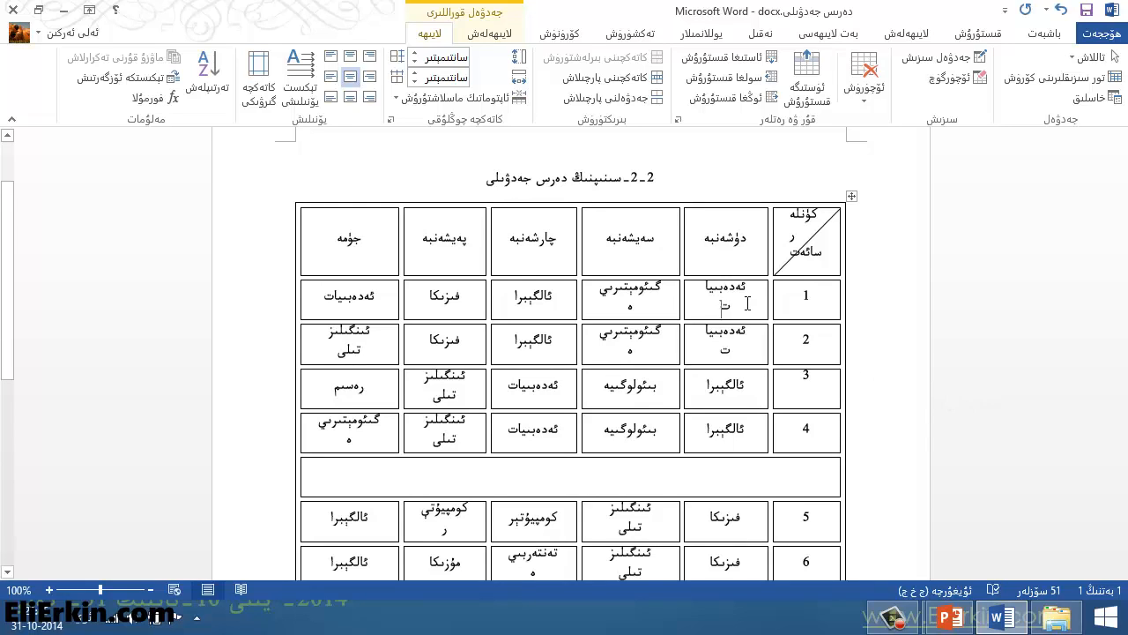